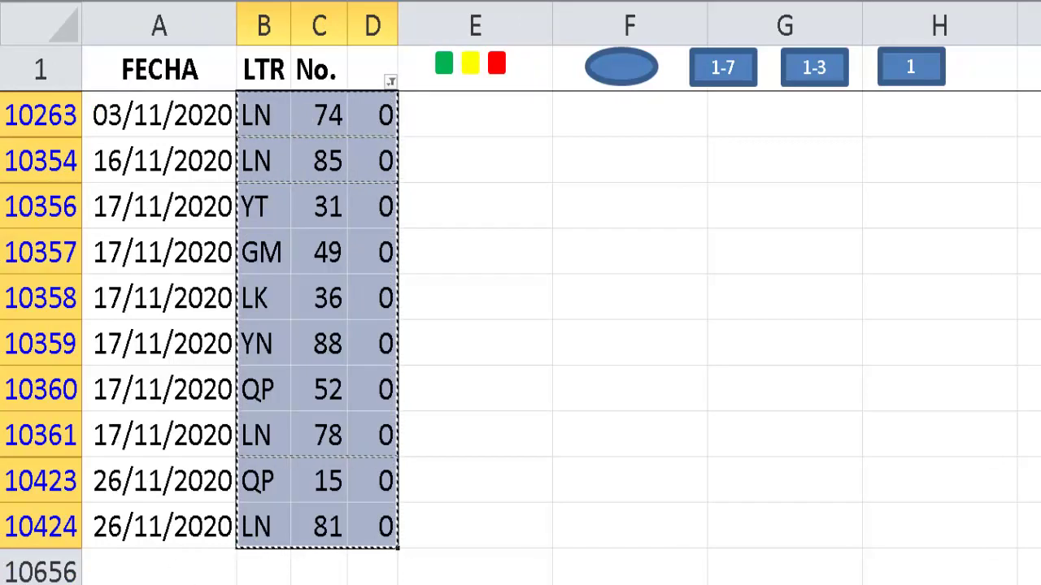
# Paste the copied day-0 rows from cell A2 of the frequency sheet and recalculate its 0–99 count table.
pyautogui.hotkey('ctrl', 'pagedown')
pyautogui.hotkey('ctrl', 'pagedown')
pyautogui.hotkey('ctrl', 'v')
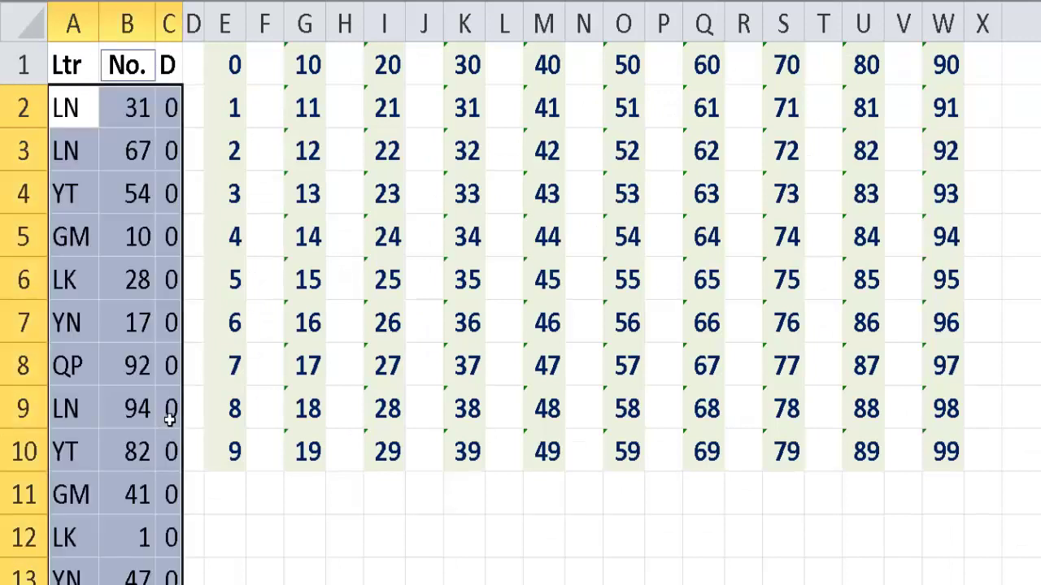
pyautogui.click(344, 324)
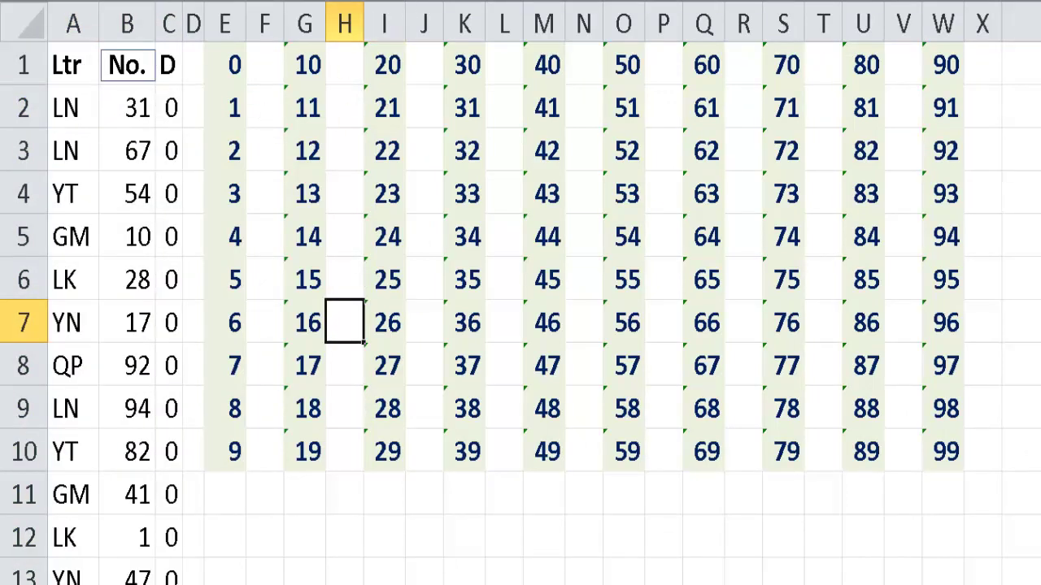
pyautogui.press('F9')
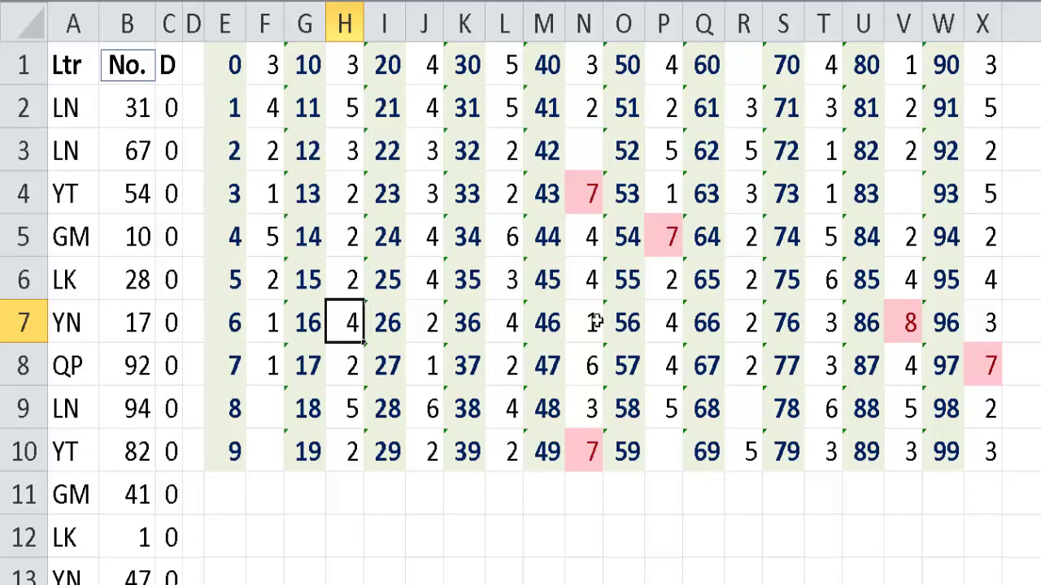
# Examine the highlighted highest counts beside numbers 86, 43, 54, 49 and 97 in the frequency table.
pyautogui.moveTo(874, 329); pyautogui.dragTo(891, 329)
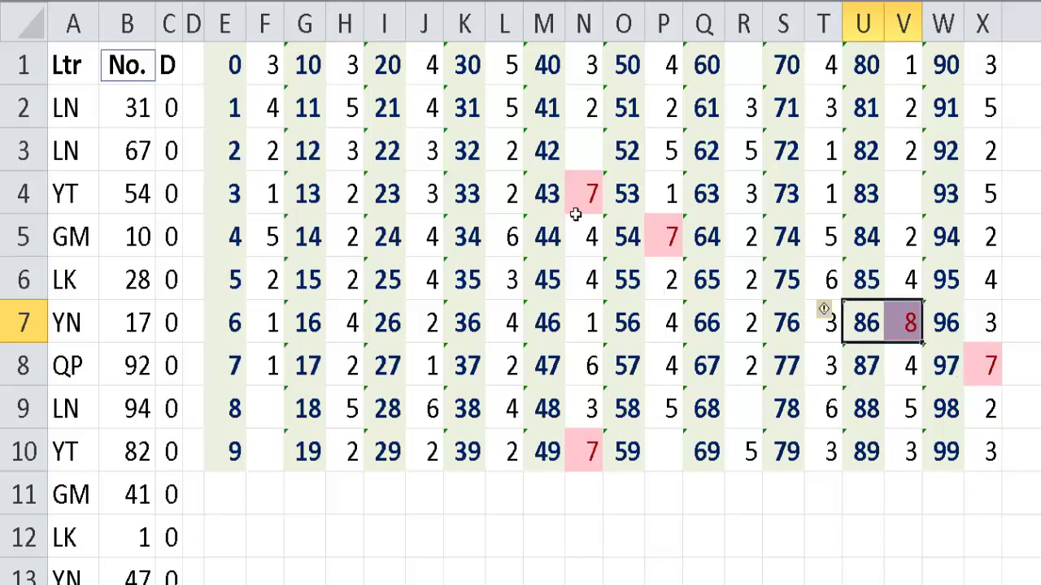
pyautogui.moveTo(556, 200); pyautogui.dragTo(578, 201)
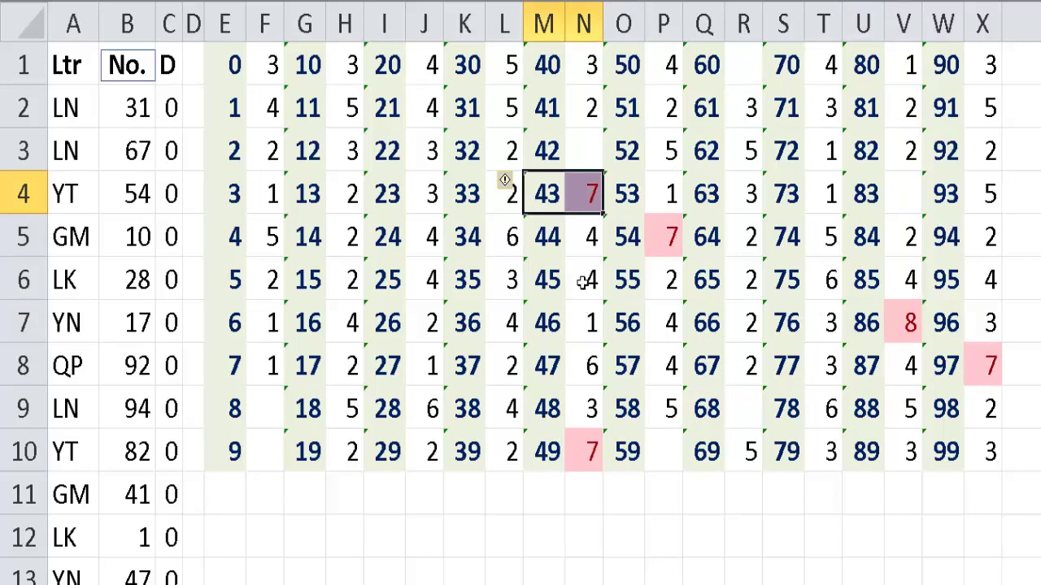
pyautogui.moveTo(622, 244); pyautogui.dragTo(680, 245)
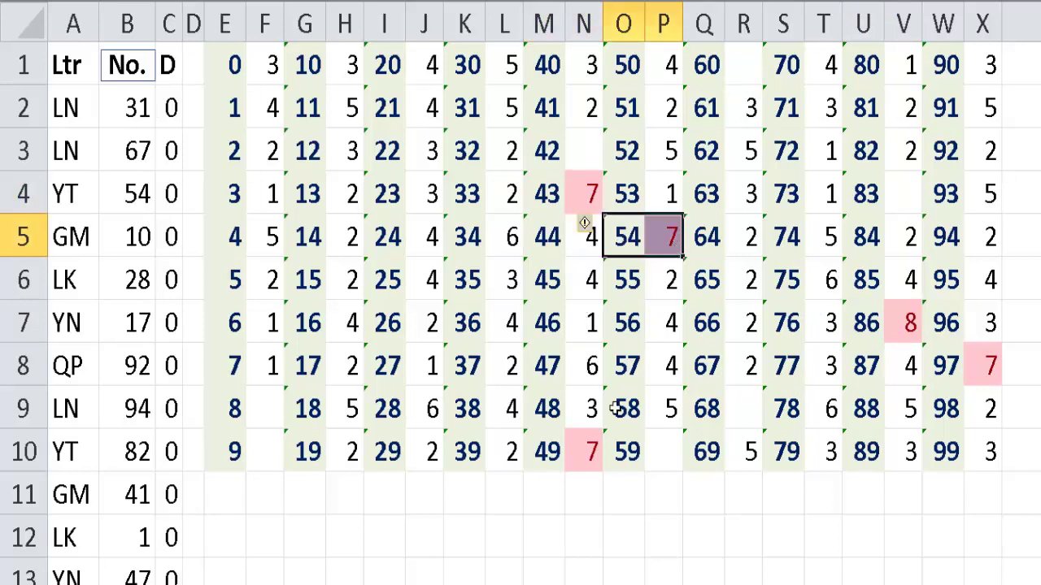
pyautogui.moveTo(558, 460); pyautogui.dragTo(593, 465)
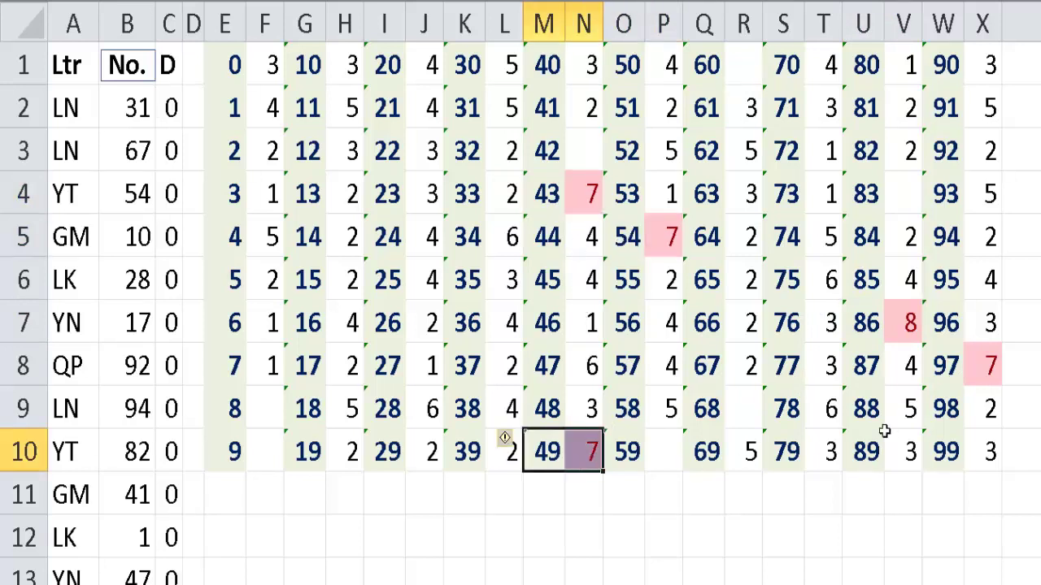
pyautogui.click(962, 376)
pyautogui.moveTo(962, 377); pyautogui.dragTo(981, 376)
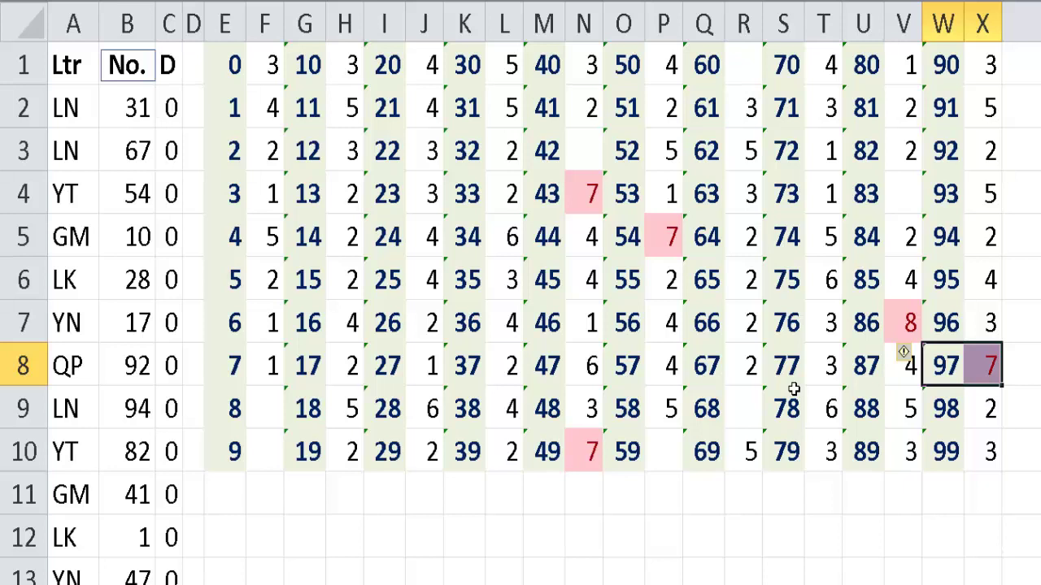
# Check the blank count cells beside numbers 8, 9, 42, 59, 60 and 68 in the frequency table.
pyautogui.click(273, 415)
pyautogui.click(268, 449)
pyautogui.click(268, 413)
pyautogui.click(269, 447)
pyautogui.click(268, 411)
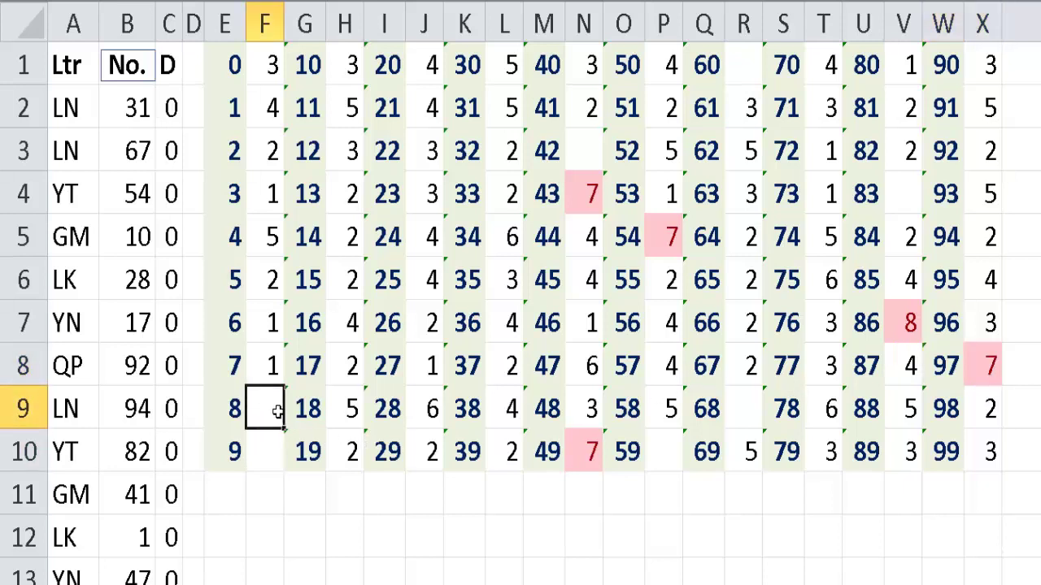
pyautogui.click(280, 443)
pyautogui.click(280, 419)
pyautogui.click(278, 455)
pyautogui.click(281, 410)
pyautogui.click(273, 447)
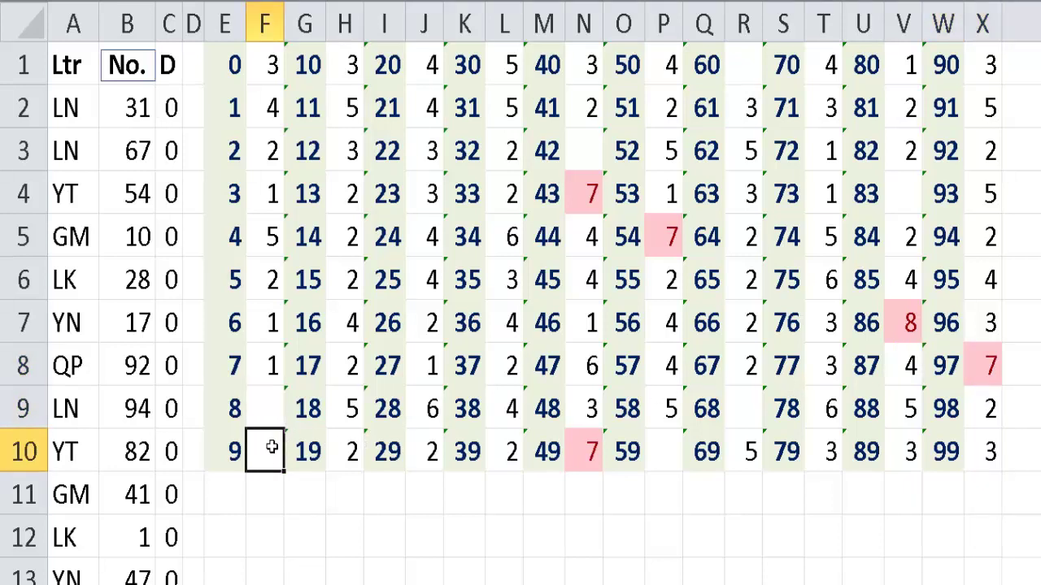
pyautogui.click(589, 161)
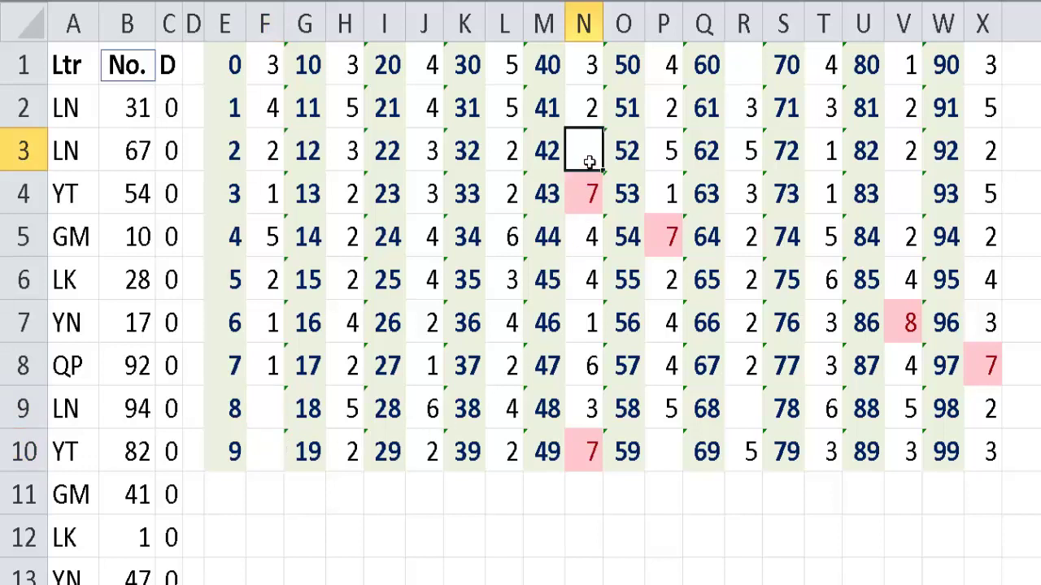
pyautogui.click(680, 458)
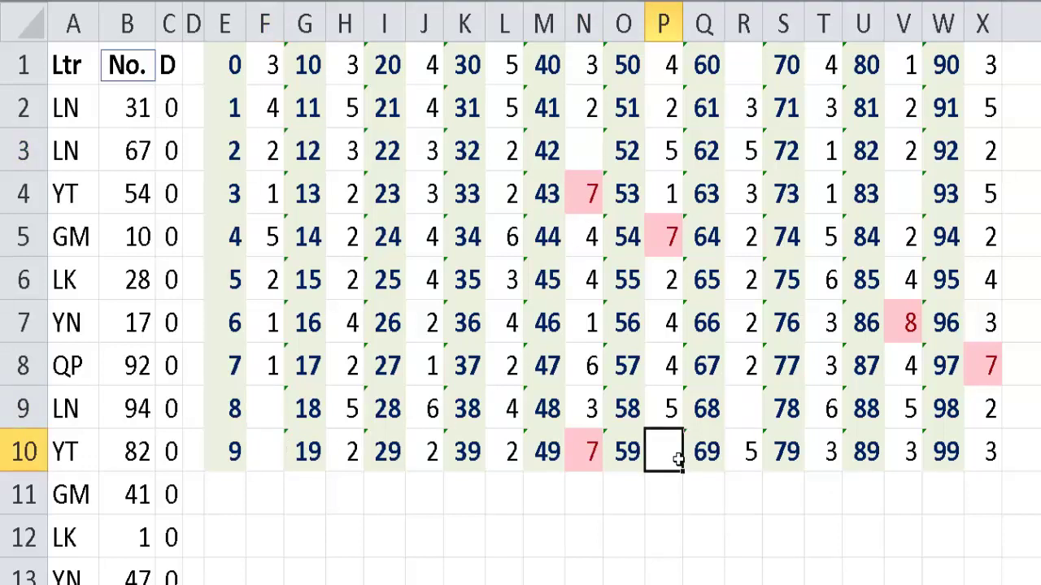
pyautogui.click(748, 76)
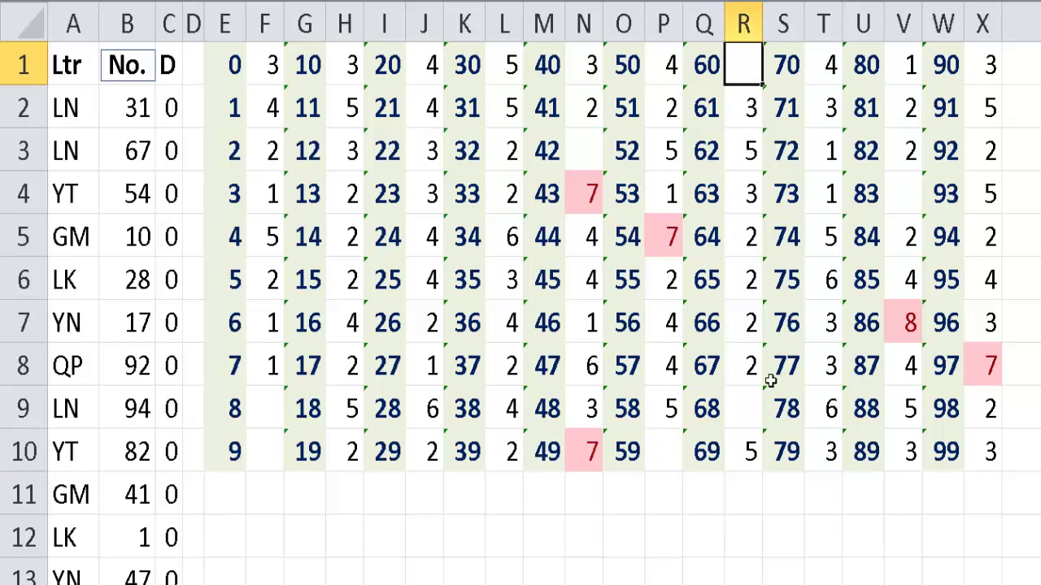
pyautogui.click(754, 415)
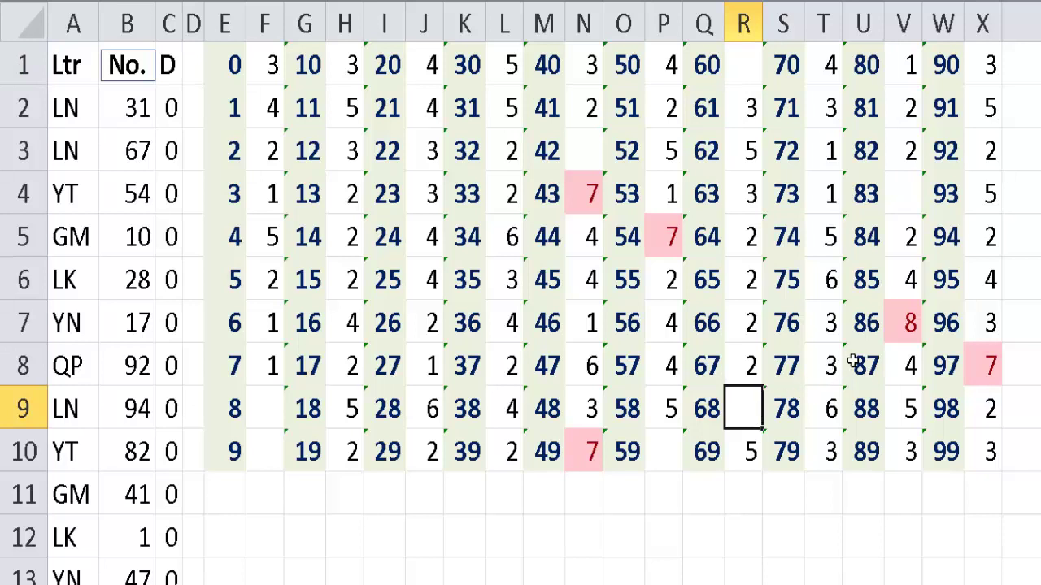
# Compare the count of number 86 with the count cells beside numbers 68 and 83.
pyautogui.click(869, 335)
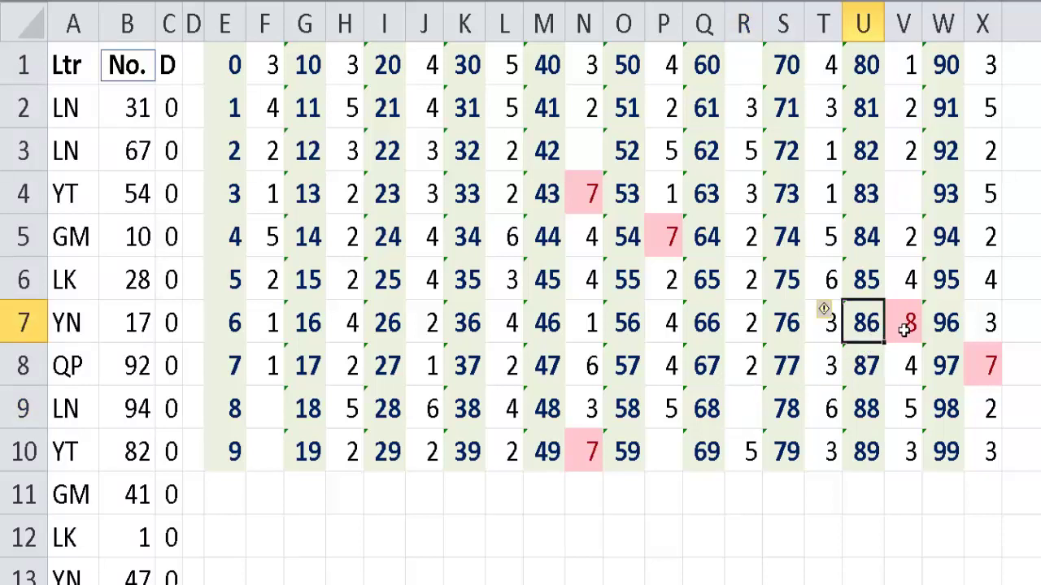
pyautogui.click(904, 328)
pyautogui.click(720, 424)
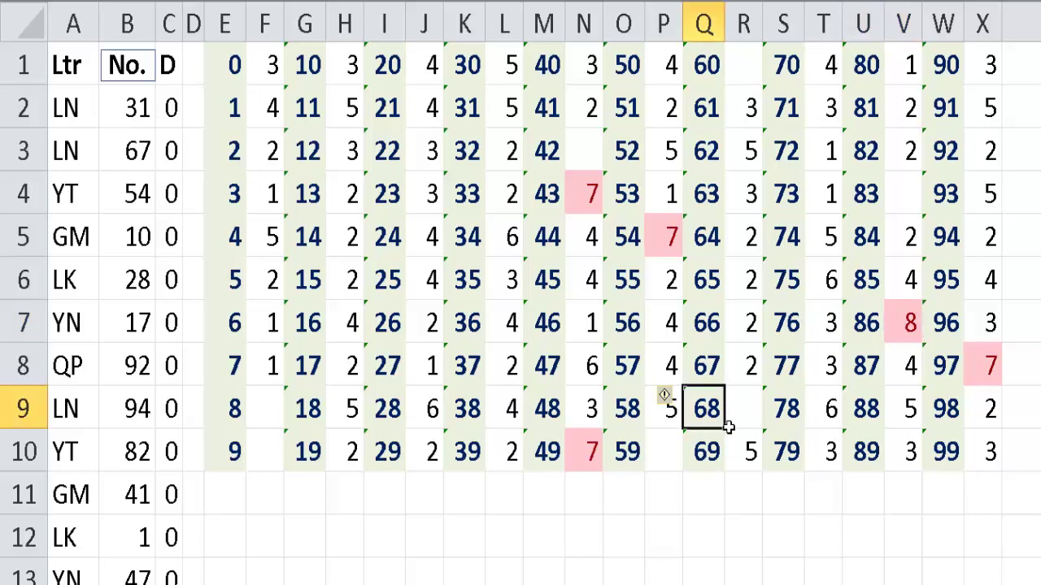
pyautogui.keyDown('shift'); pyautogui.click(736, 421); pyautogui.keyUp('shift')
pyautogui.click(748, 423)
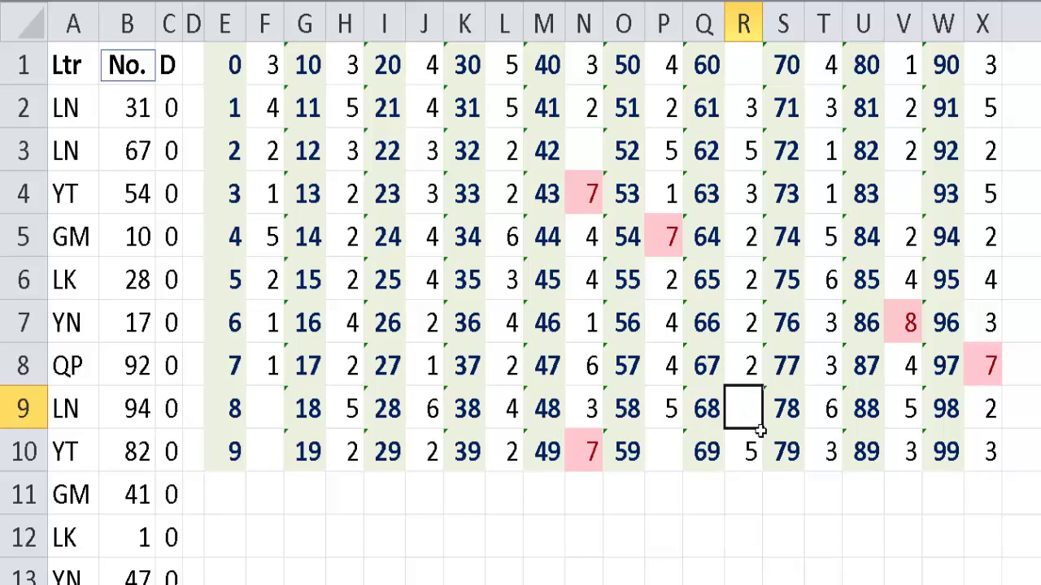
pyautogui.click(902, 204)
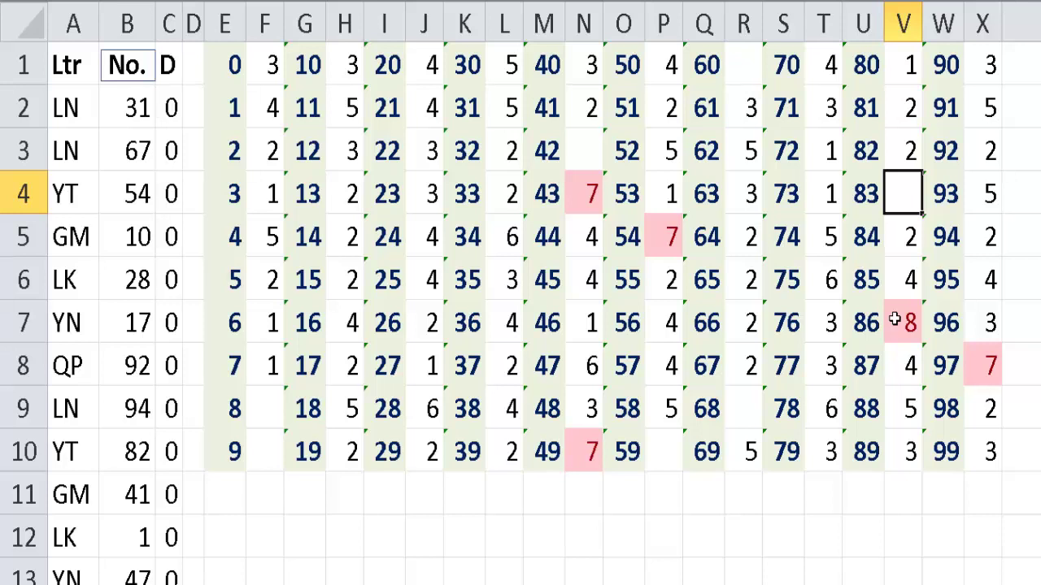
# Return to the sheet with the dated records and clear the filter on column D.
pyautogui.click(615, 268)
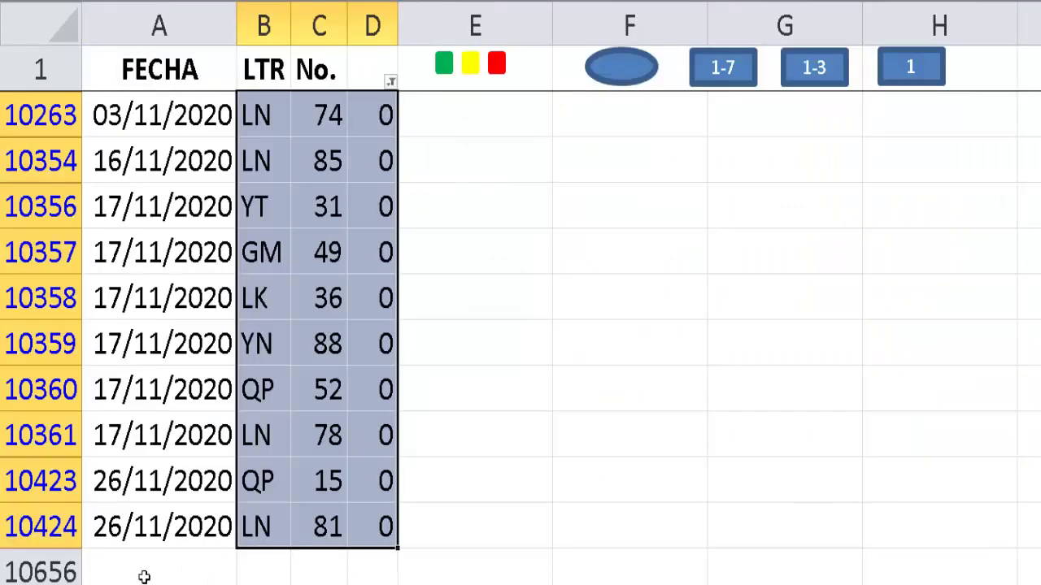
pyautogui.click(466, 306)
pyautogui.click(390, 83)
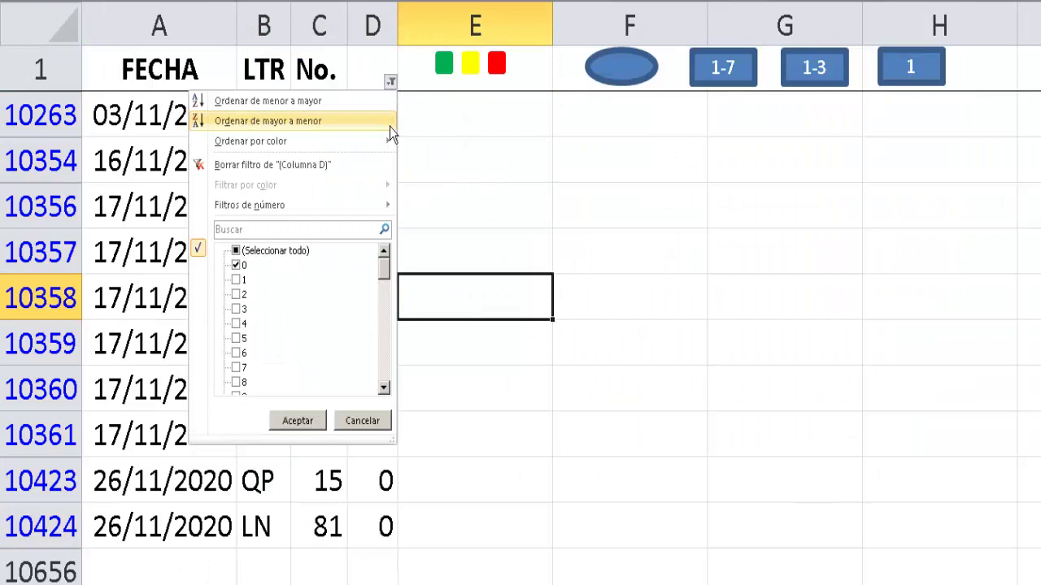
pyautogui.click(336, 167)
pyautogui.click(468, 175)
pyautogui.scroll(10, 818, 181)
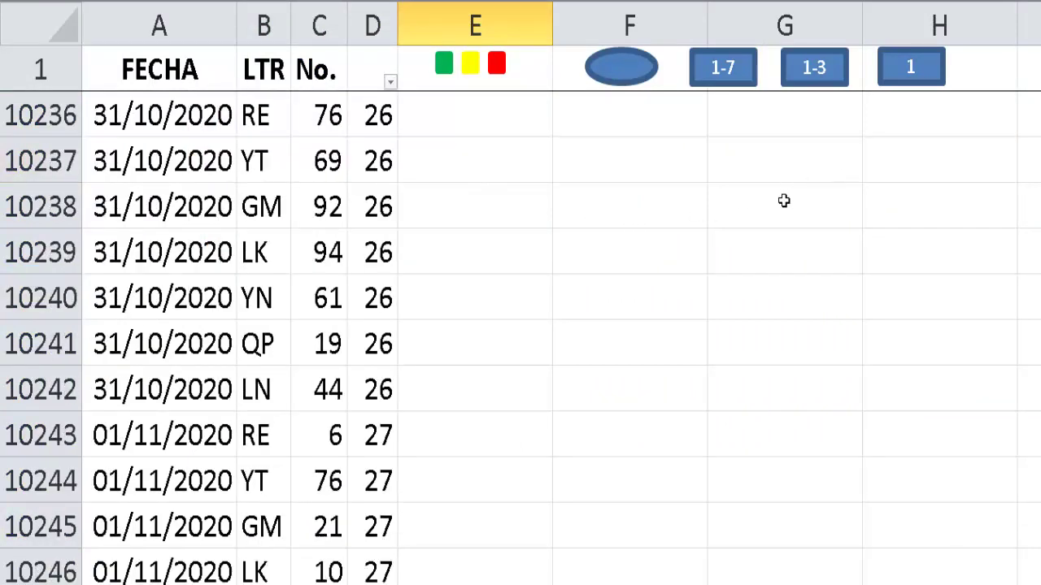
# Filter the records to value 1 in column D and copy all their LTR, No. and column D cells.
pyautogui.click(850, 200)
pyautogui.click(925, 82)
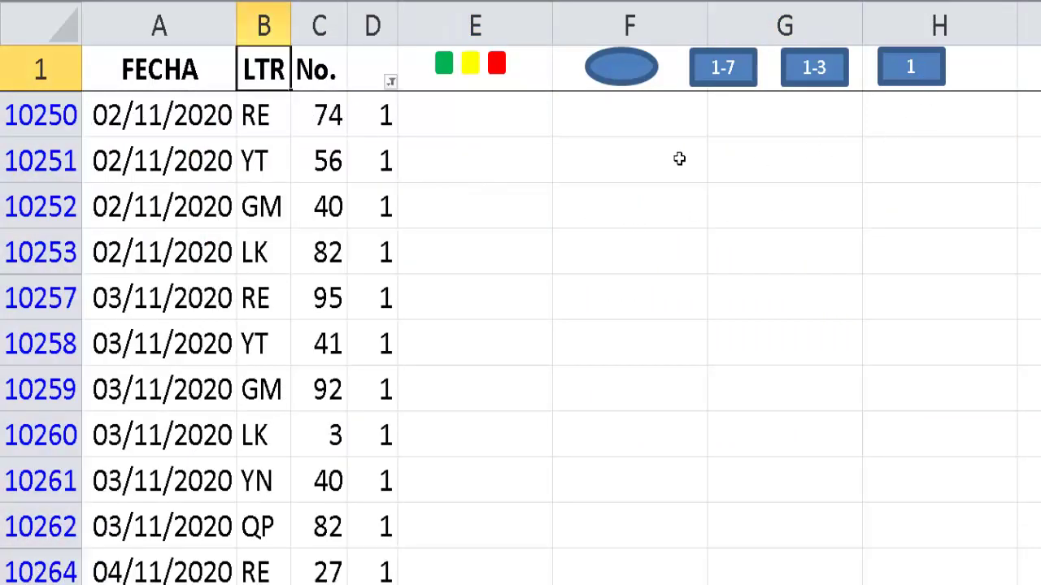
pyautogui.press('Down')
pyautogui.hotkey('shift', 'Right')
pyautogui.hotkey('shift', 'Right')
pyautogui.hotkey('ctrl', 'shift', 'Down')
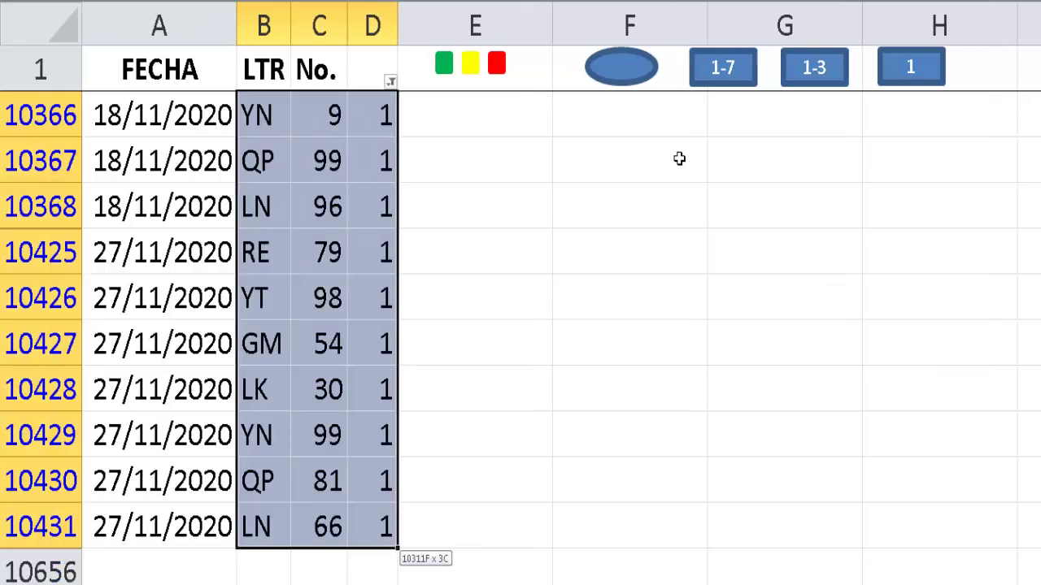
pyautogui.hotkey('ctrl', 'c')
# Paste the copied day-1 rows over the old data from cell A2 of the frequency sheet and recalculate the counts.
pyautogui.hotkey('ctrl', 'pagedown')
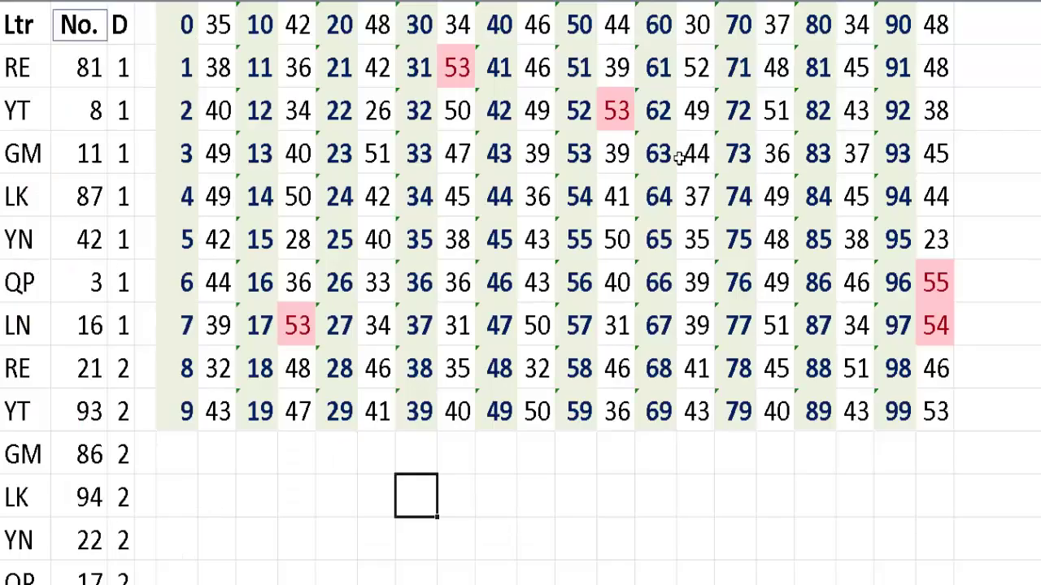
pyautogui.hotkey('ctrl', 'pageup')
pyautogui.hotkey('ctrl', 'pagedown')
pyautogui.hotkey('ctrl', 'pagedown')
pyautogui.hotkey('ctrl', 'v')
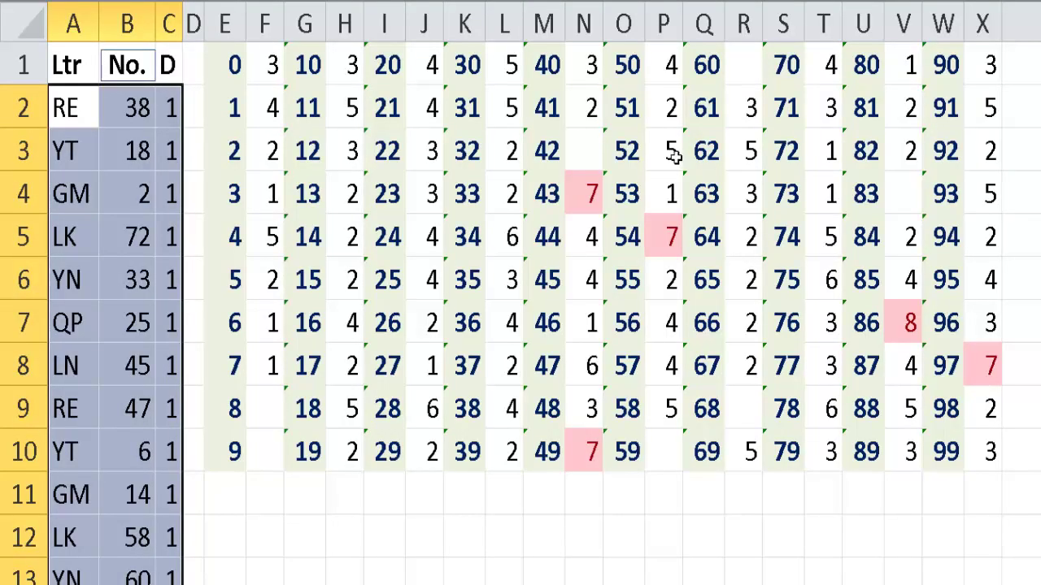
pyautogui.click(439, 77)
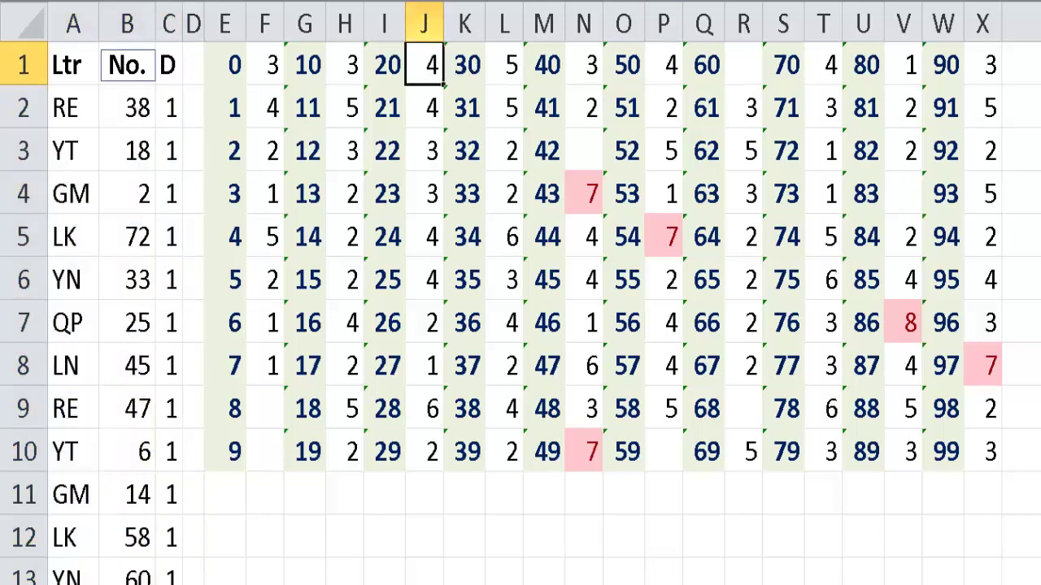
pyautogui.press('F9')
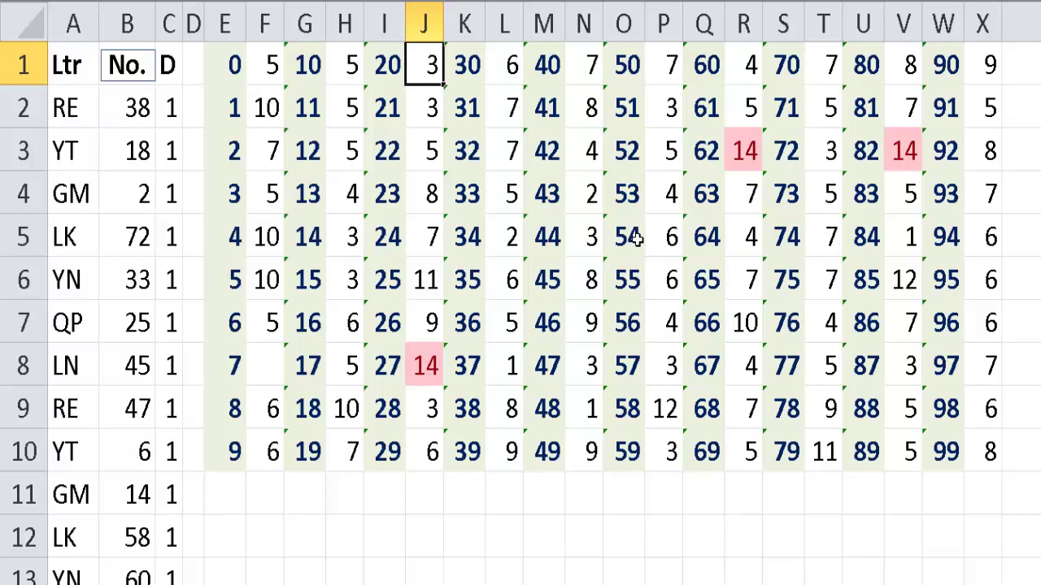
# Examine the blank count beside number 7 and the highlighted counts beside numbers 82, 62 and 27.
pyautogui.click(237, 372)
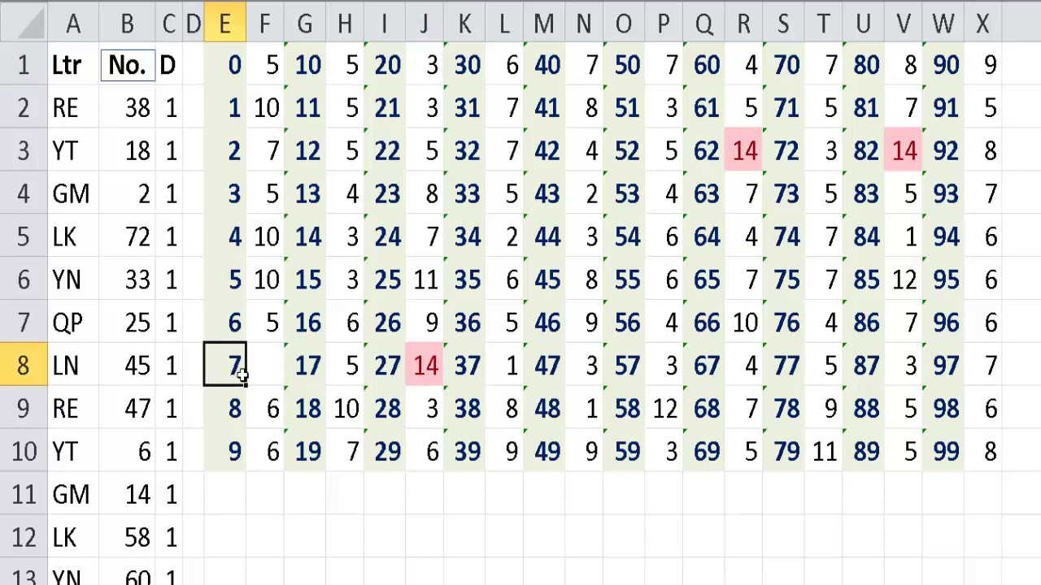
pyautogui.moveTo(237, 372); pyautogui.dragTo(279, 362)
pyautogui.click(479, 279)
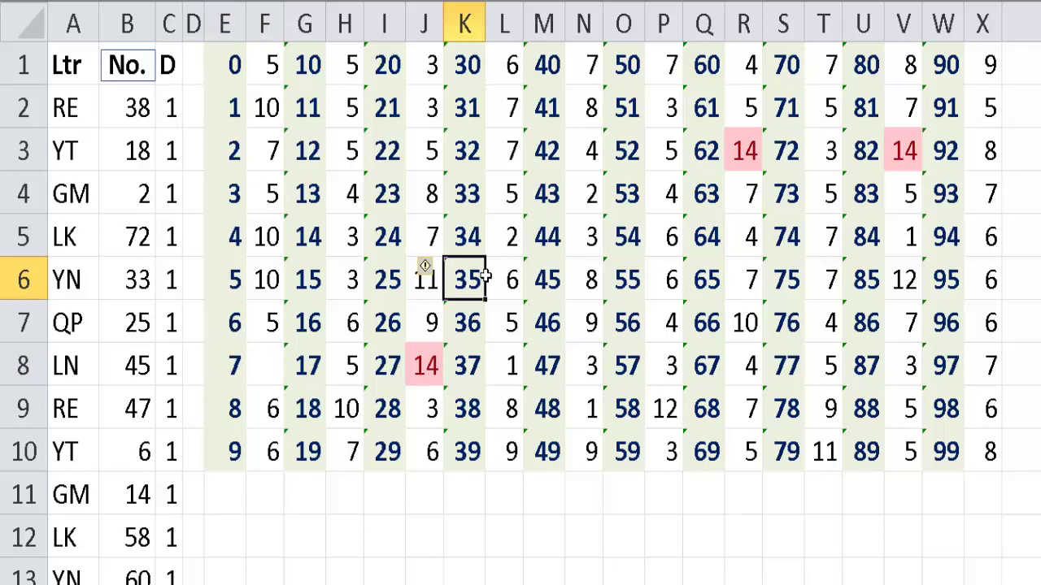
pyautogui.click(274, 367)
pyautogui.moveTo(239, 370); pyautogui.dragTo(253, 369)
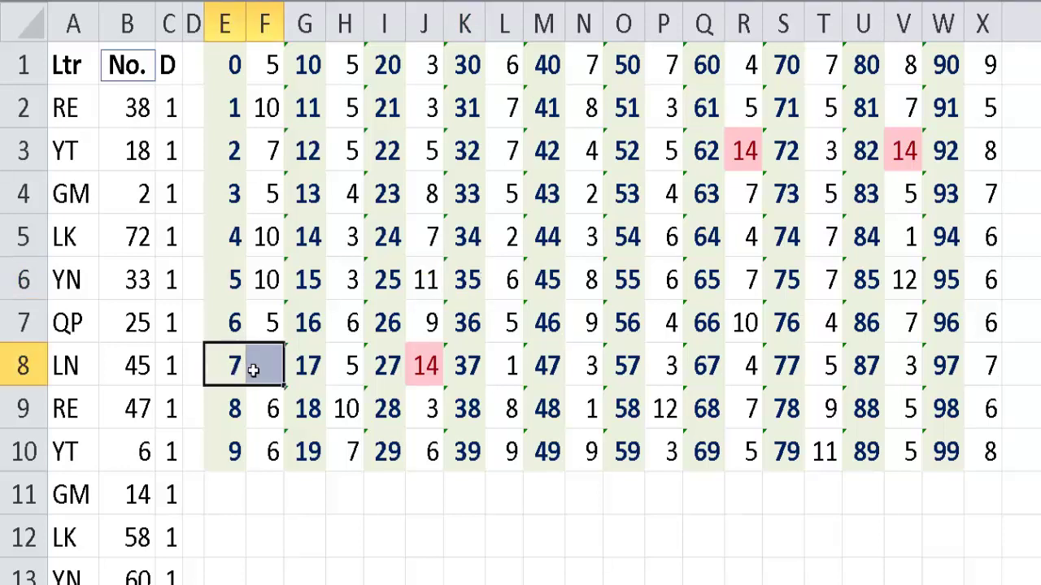
pyautogui.click(876, 161)
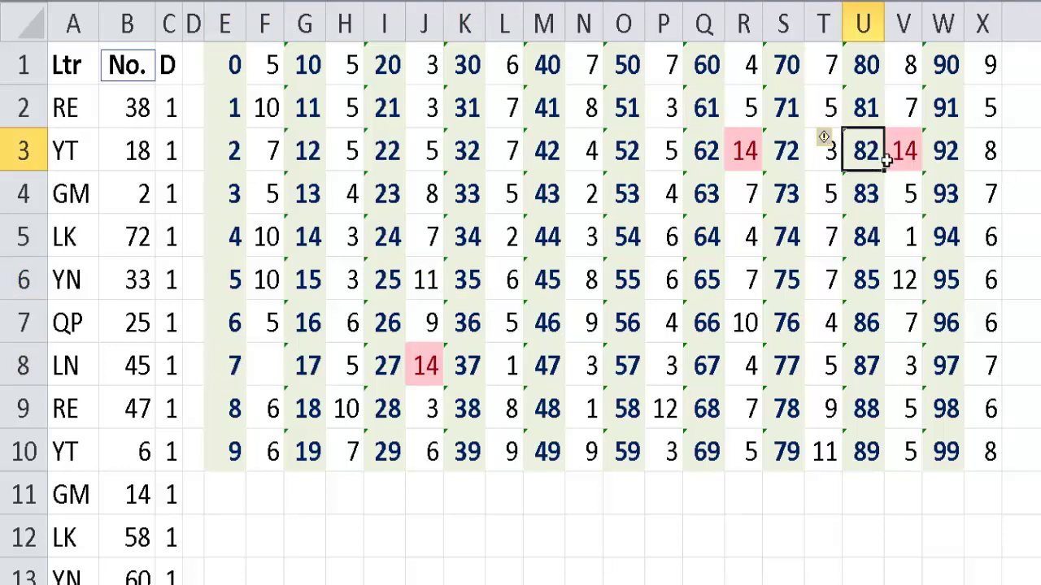
pyautogui.keyDown('shift'); pyautogui.click(888, 161); pyautogui.keyUp('shift')
pyautogui.click(719, 159)
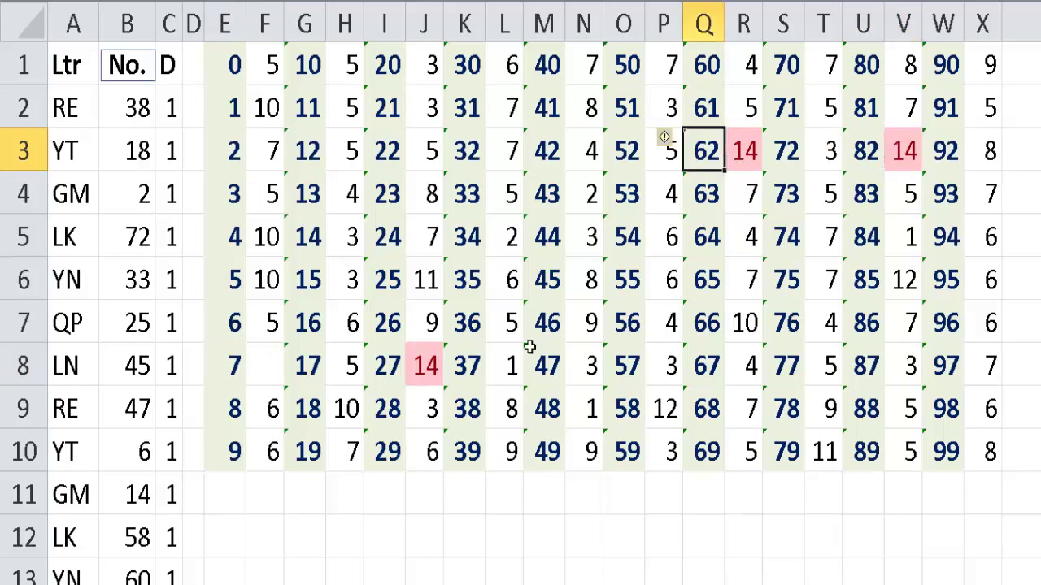
pyautogui.click(440, 367)
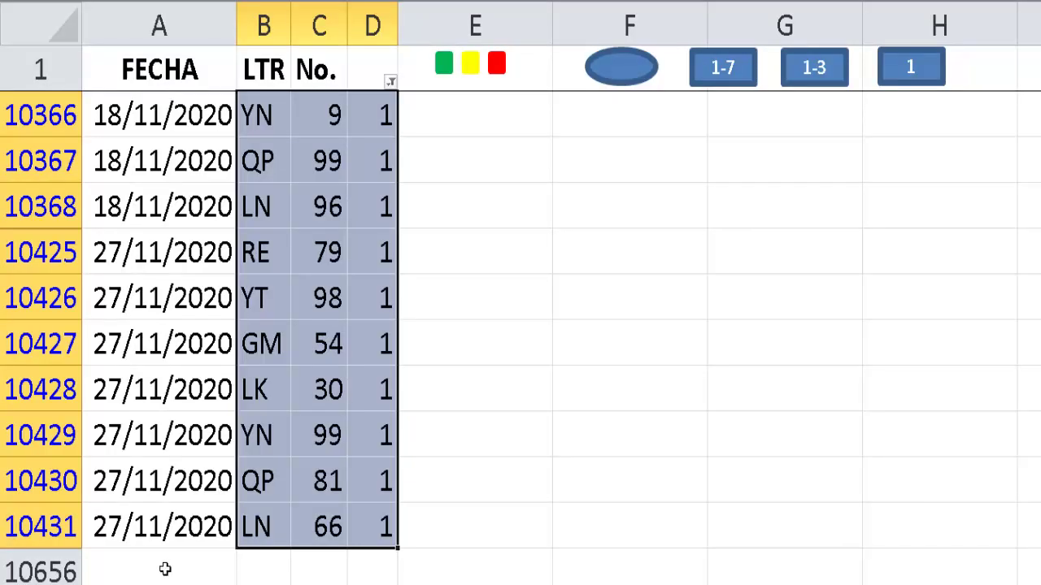
# Clear the column D filter in the dated records sheet to show every row again.
pyautogui.click(548, 302)
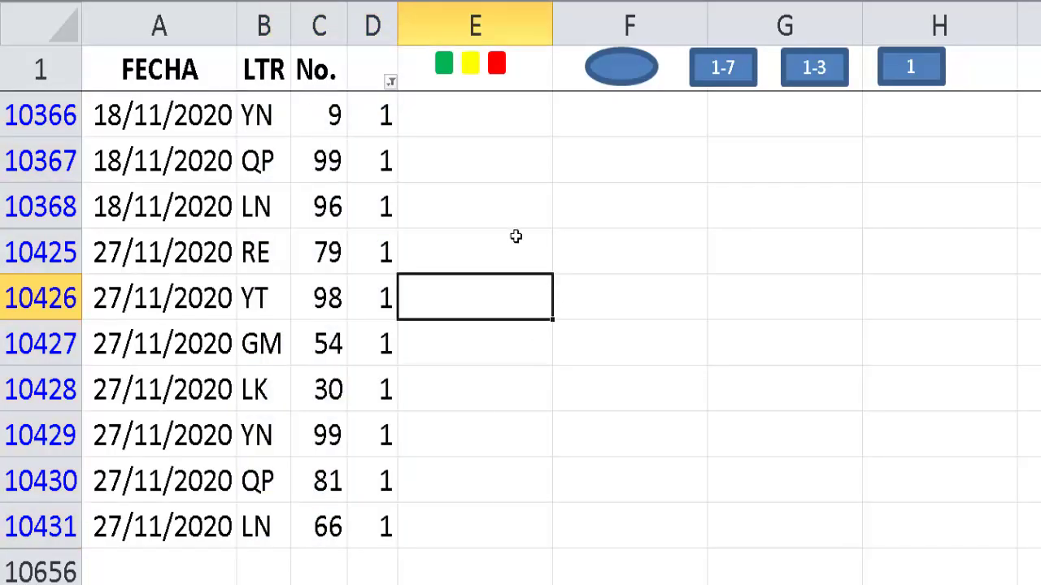
pyautogui.click(390, 82)
pyautogui.click(317, 165)
pyautogui.click(612, 226)
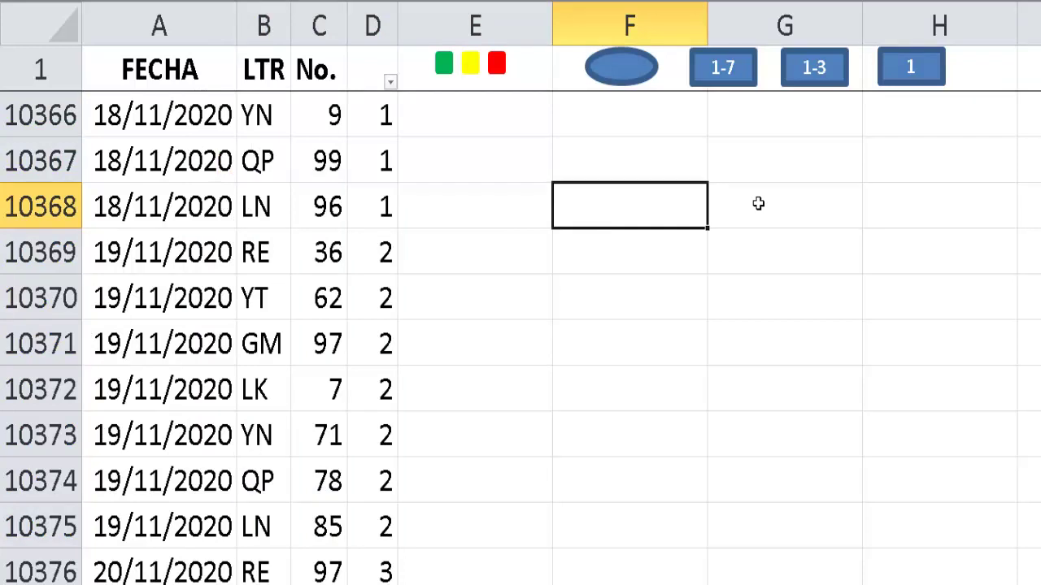
# Run the 1-7 macro to bring the records for that column D range into the frequency sheet, and recalculate the counts.
pyautogui.click(726, 74)
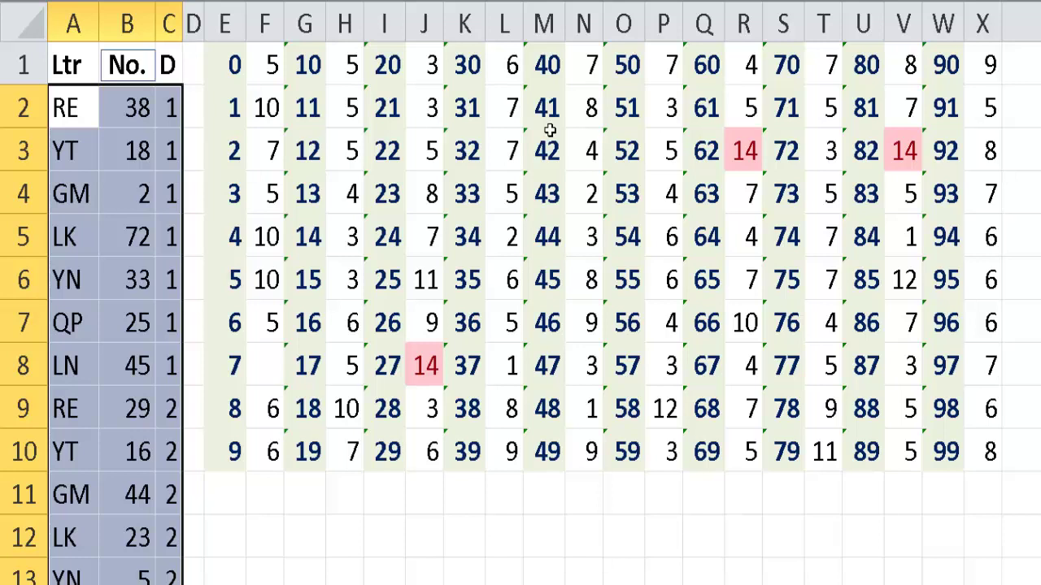
pyautogui.click(424, 162)
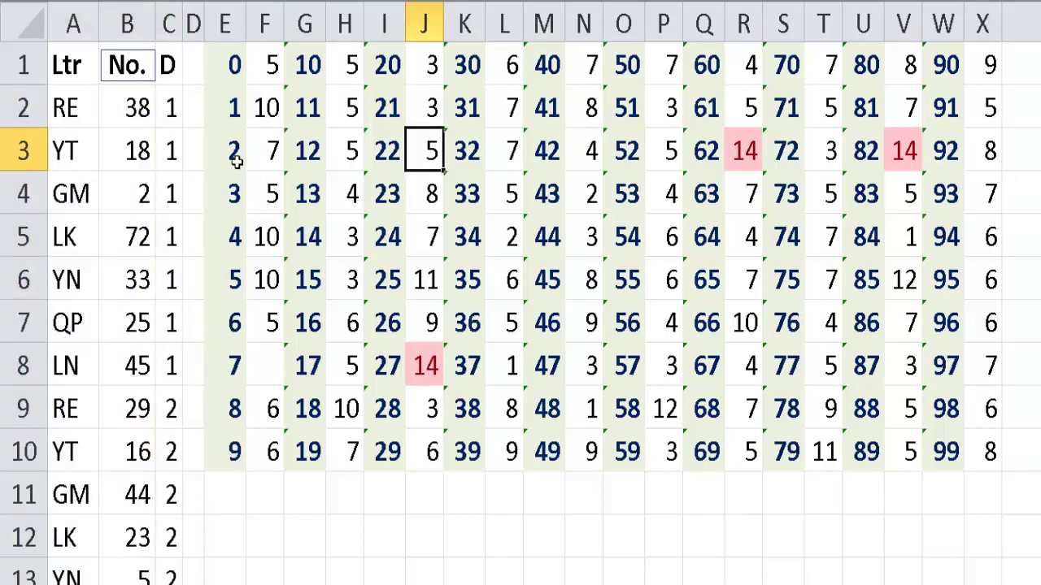
pyautogui.press('F9')
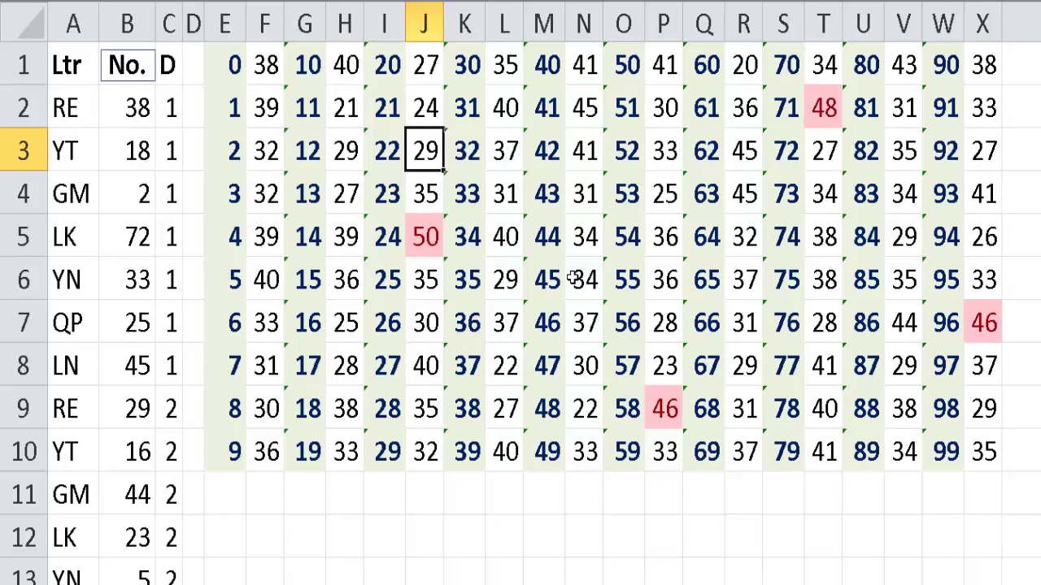
# Examine the highlighted counts beside numbers 24, 71, 58 and 96 in the frequency table.
pyautogui.moveTo(402, 252); pyautogui.dragTo(428, 241)
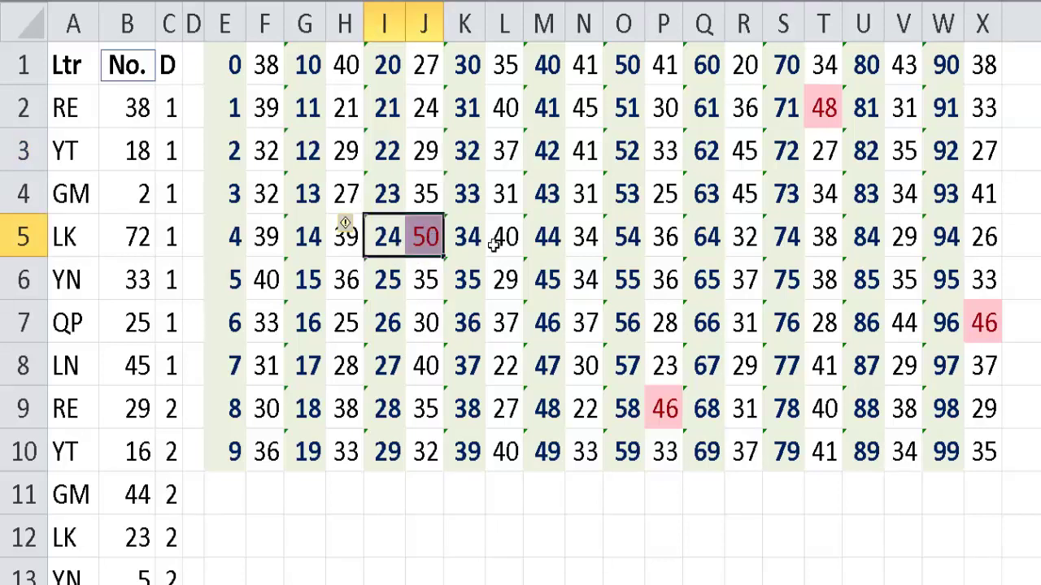
pyautogui.moveTo(796, 115); pyautogui.dragTo(819, 115)
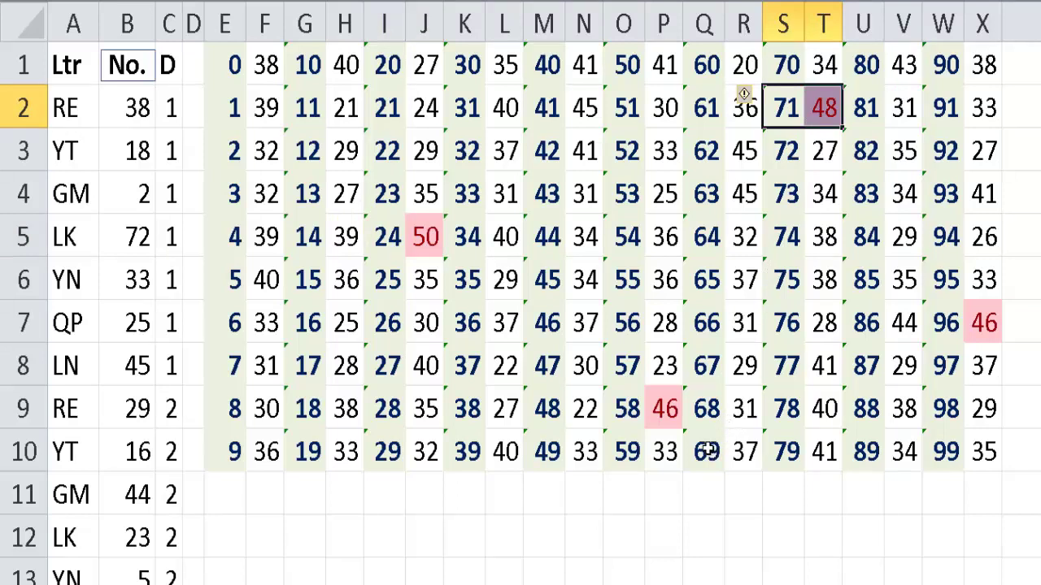
pyautogui.moveTo(641, 426); pyautogui.dragTo(674, 420)
pyautogui.click(943, 328)
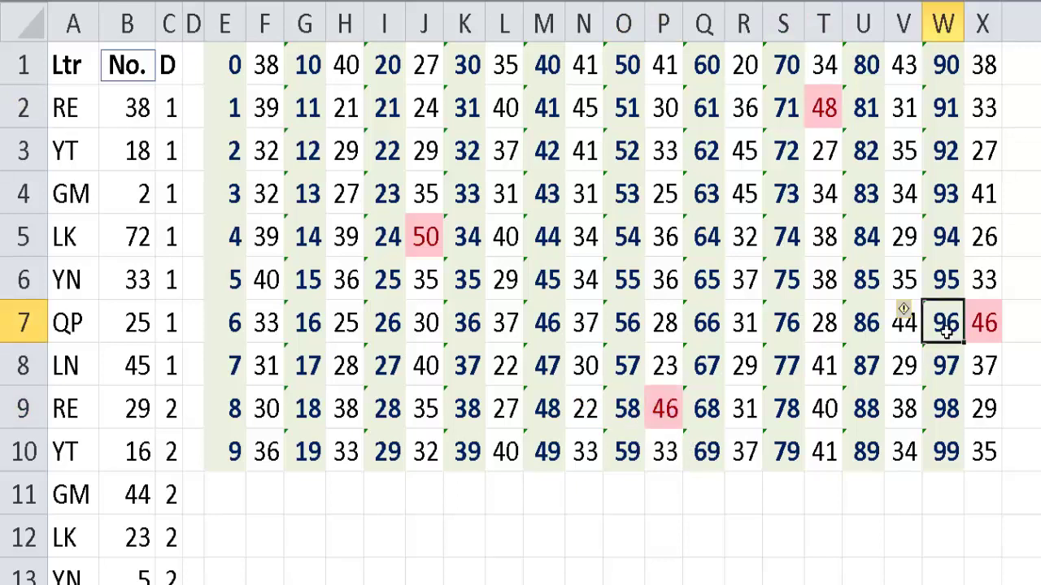
pyautogui.moveTo(946, 327); pyautogui.dragTo(983, 328)
pyautogui.moveTo(638, 423); pyautogui.dragTo(674, 419)
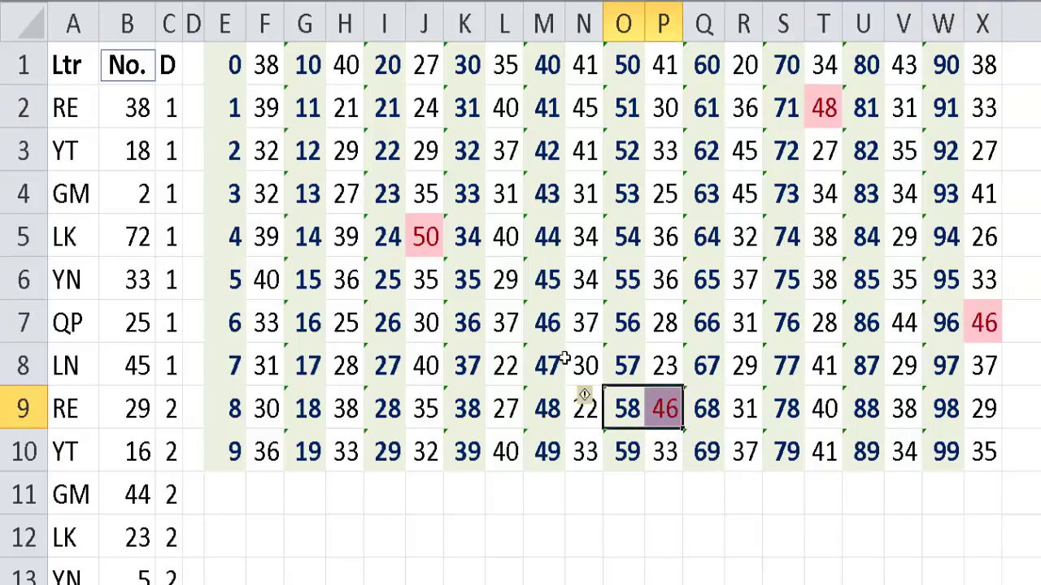
pyautogui.moveTo(403, 245); pyautogui.dragTo(424, 245)
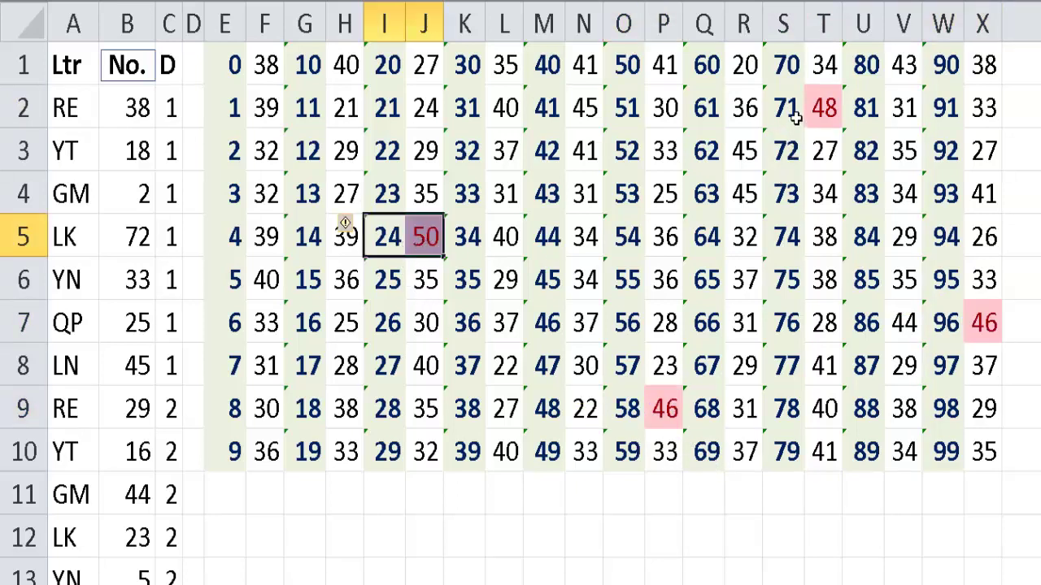
pyautogui.moveTo(794, 117); pyautogui.dragTo(813, 114)
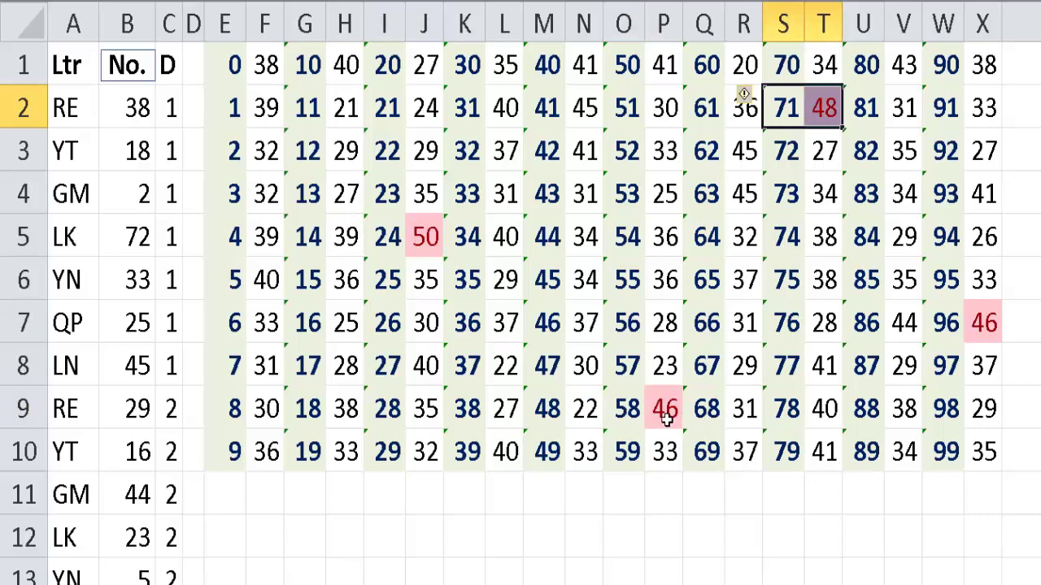
pyautogui.moveTo(638, 423); pyautogui.dragTo(673, 420)
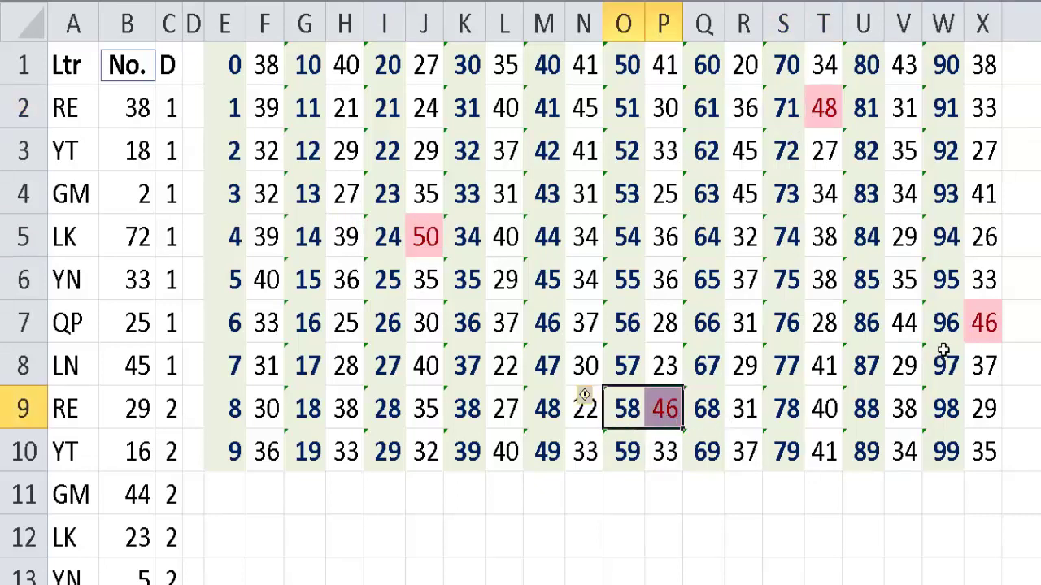
pyautogui.moveTo(943, 323); pyautogui.dragTo(979, 323)
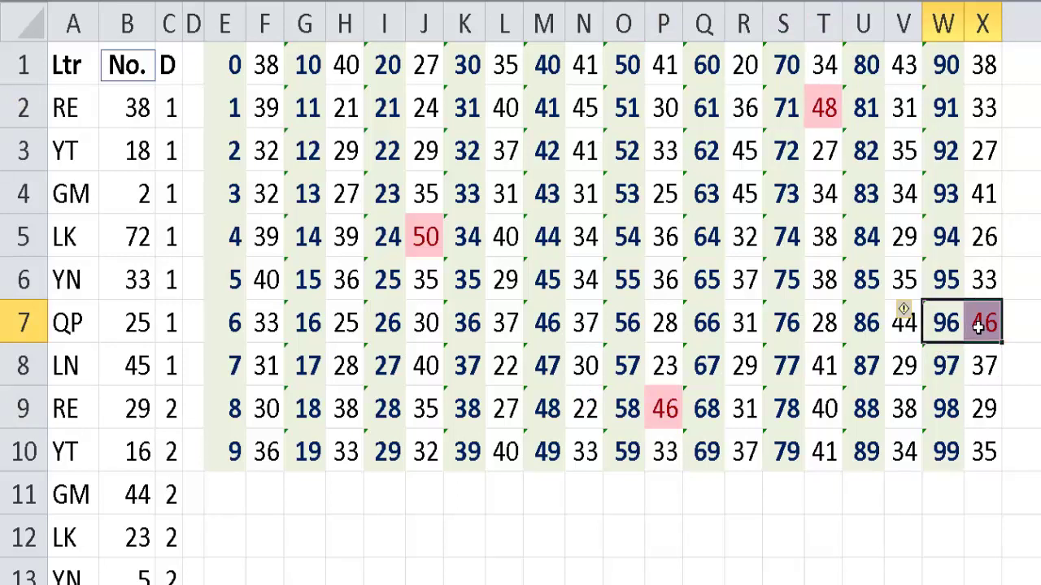
pyautogui.click(577, 374)
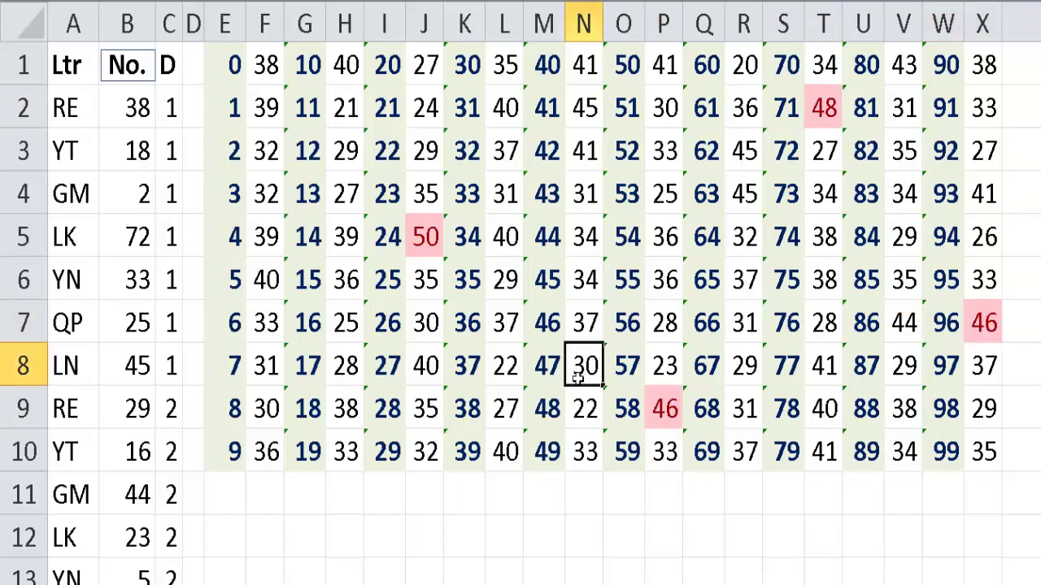